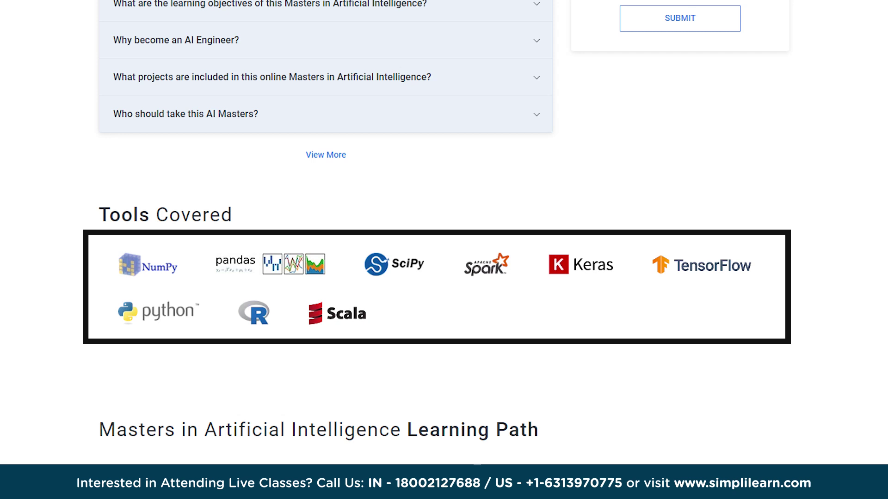
- Scroll down the AI Masters page to reach the Why Online Bootcamp section
scroll(444, 231, "down", 5)
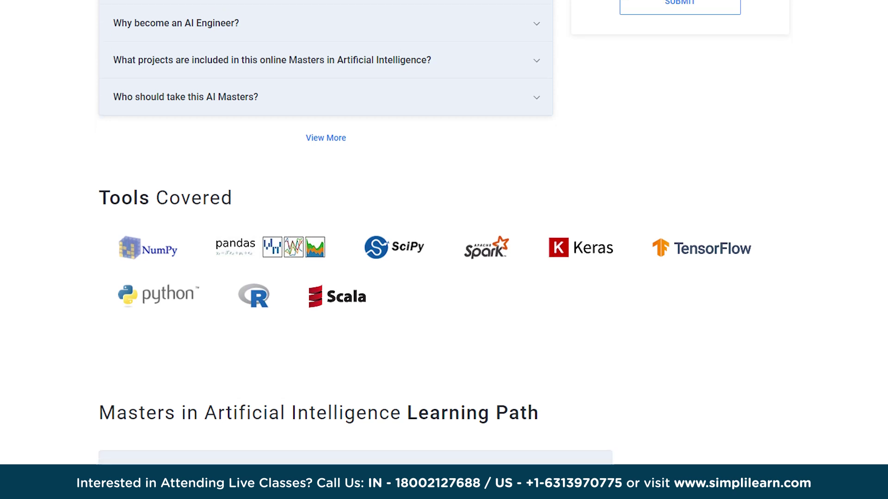
scroll(356, 249, "down", 9)
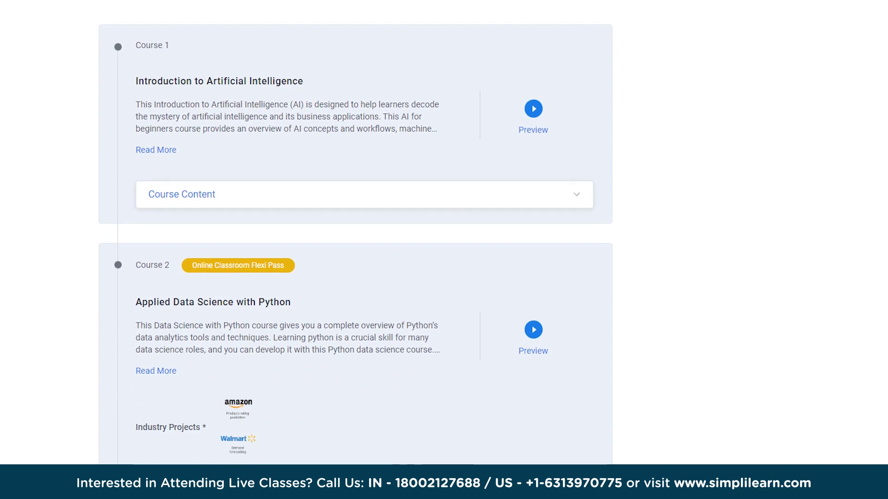
scroll(355, 249, "down", 9)
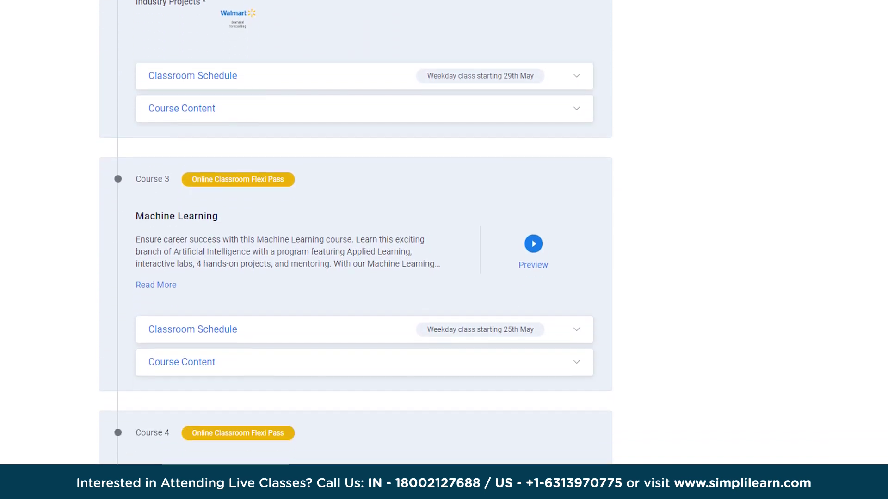
scroll(355, 250, "down", 9)
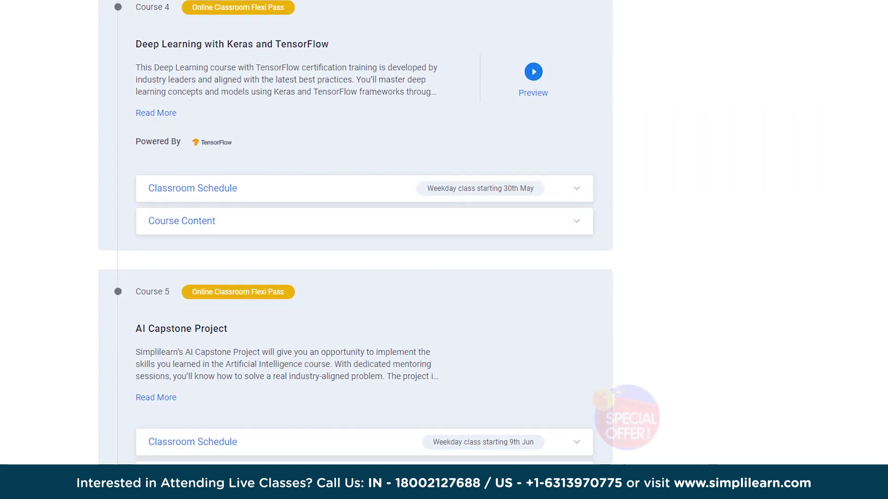
scroll(355, 249, "down", 9)
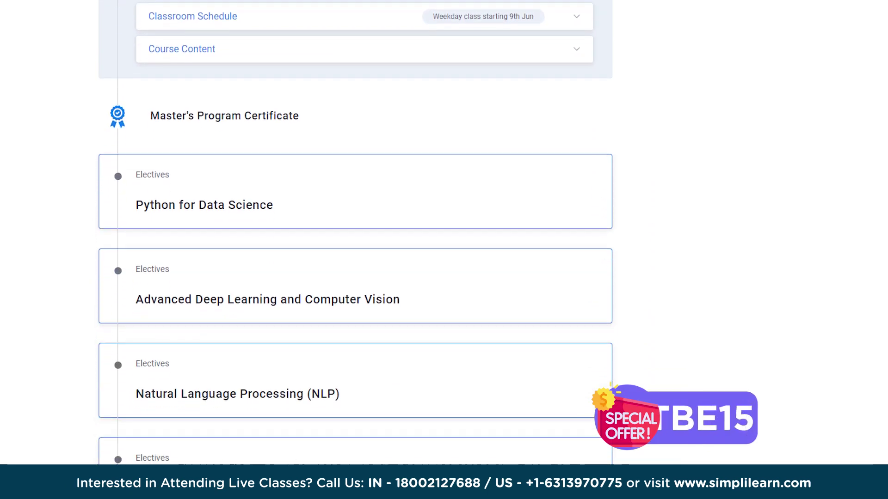
scroll(356, 250, "down", 9)
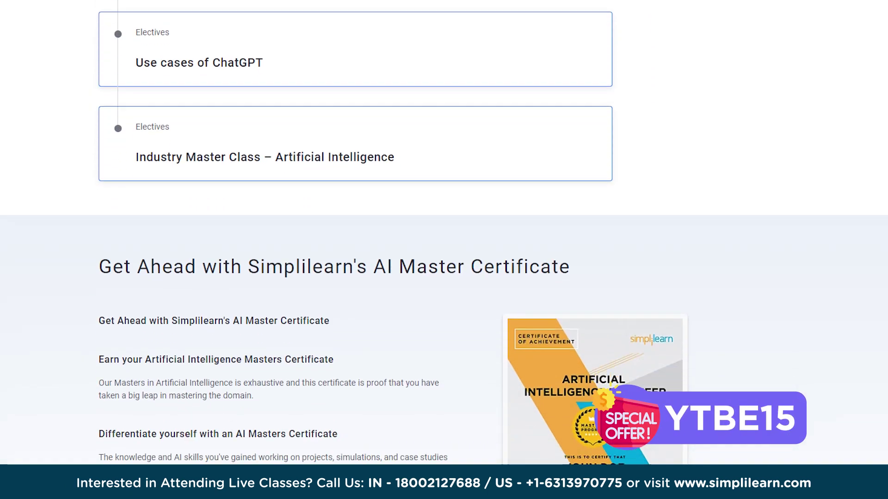
scroll(355, 250, "down", 9)
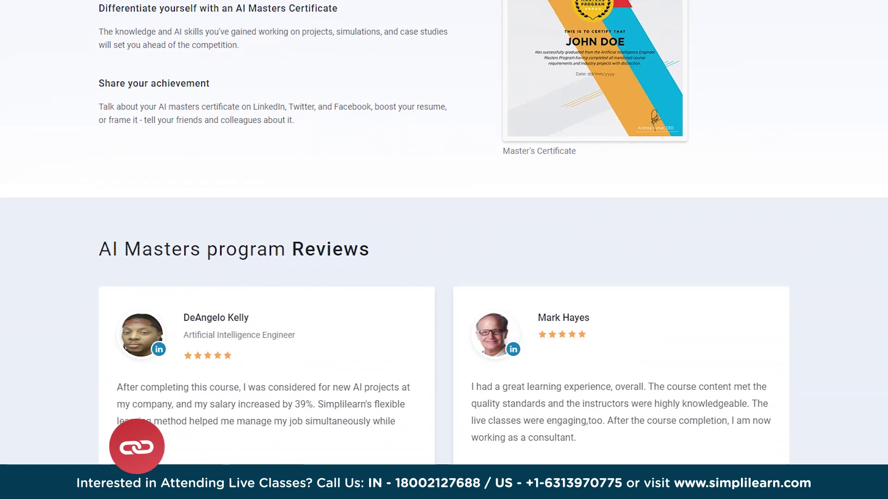
scroll(356, 250, "down", 7)
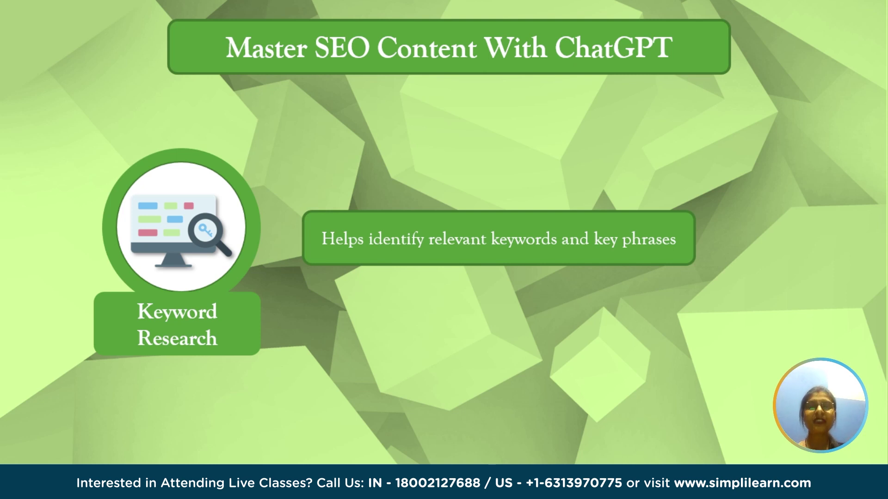
- Ask ChatGPT 'Suggest few keyword to write a blog on shoes'
type("S")
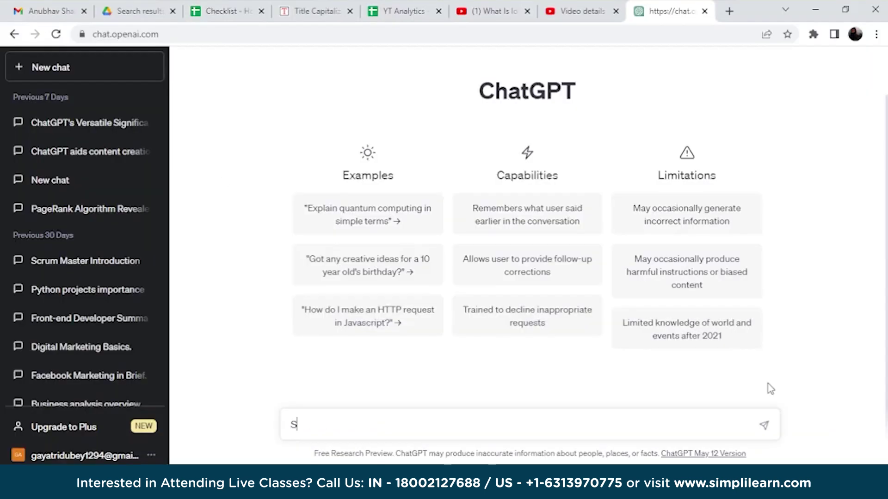
type("uggest few keyword to write a blog on shoes")
key("Return")
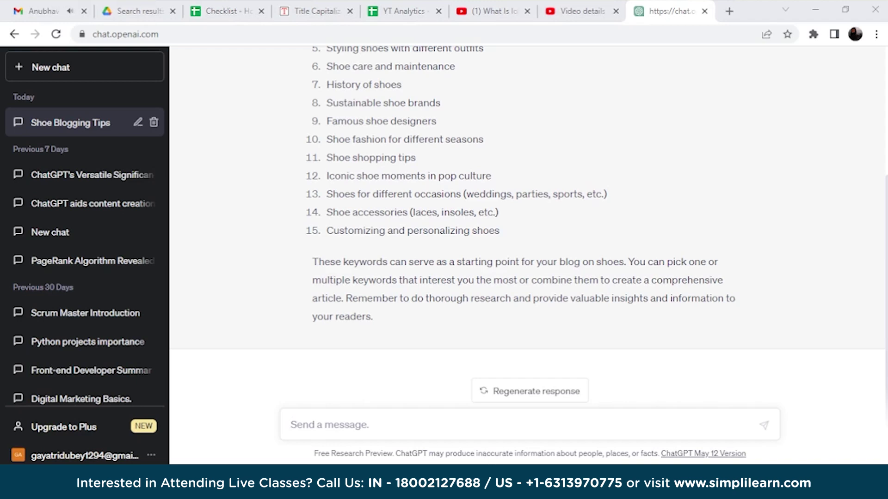
- Ask ChatGPT to 'Write a blog on history of shoes in 500 words'
type("Writ")
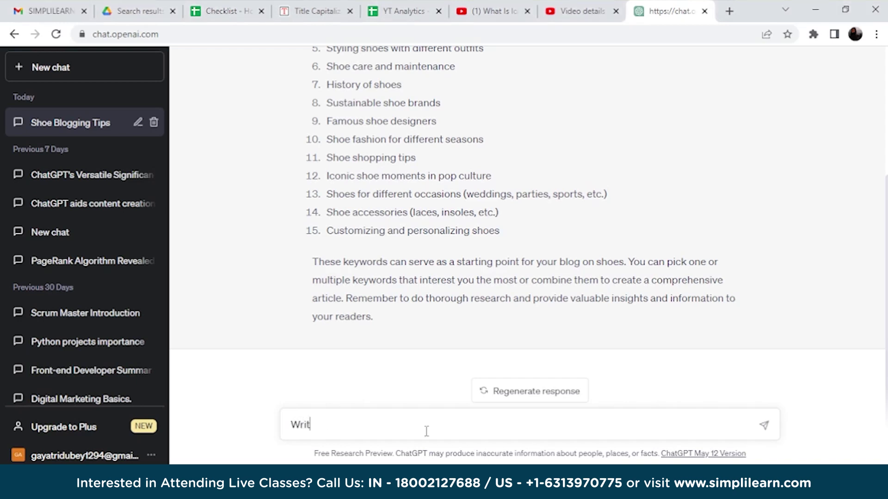
type("e a blog on histor")
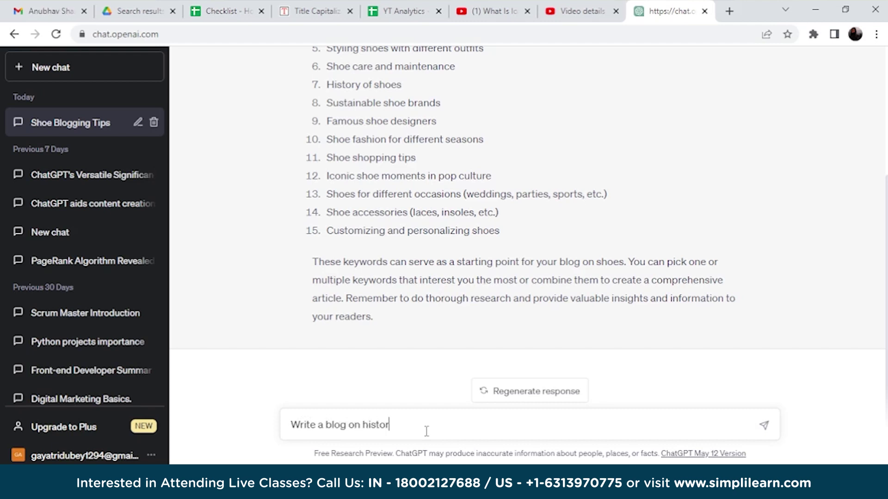
type("y of shoes in ")
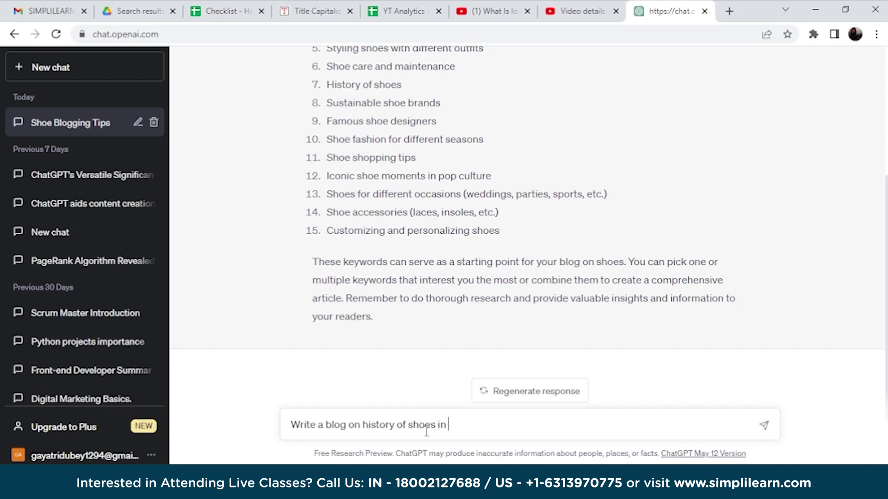
type("500 words")
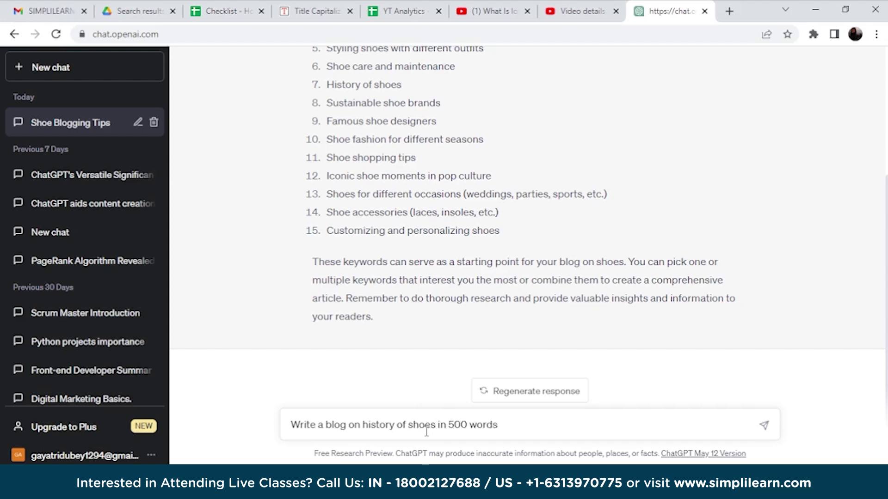
key("Return")
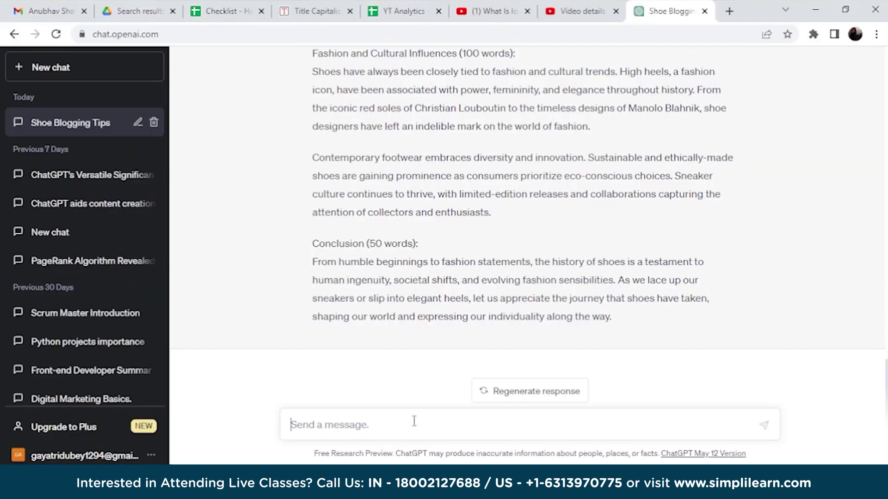
- Ask ChatGPT 'How to optimize the above blog for seo'
type("How to ")
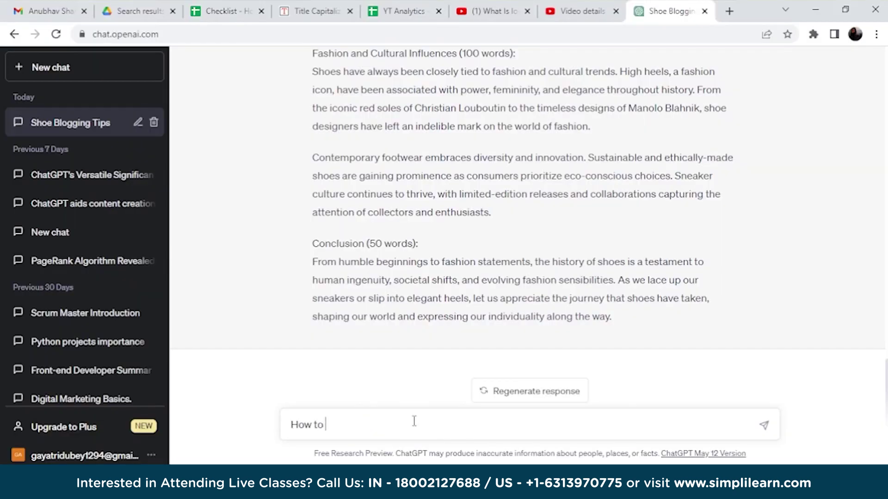
type("optimiz")
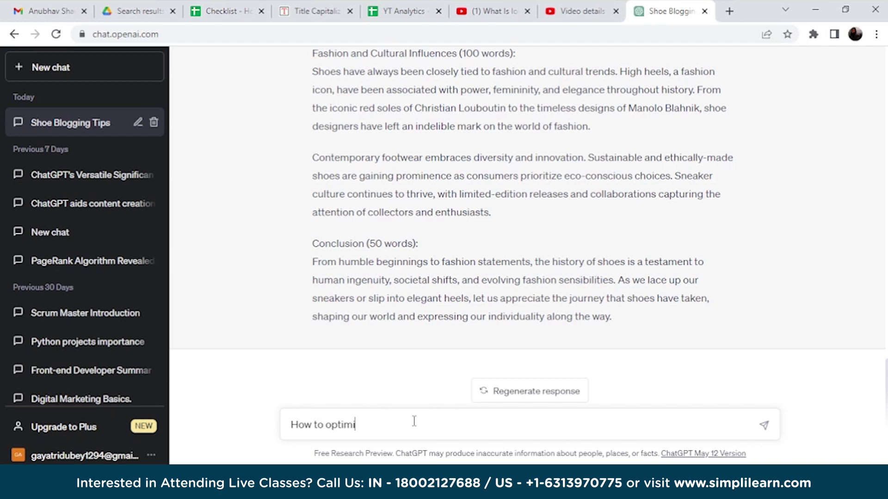
type("e the above blog for seo")
key("Return")
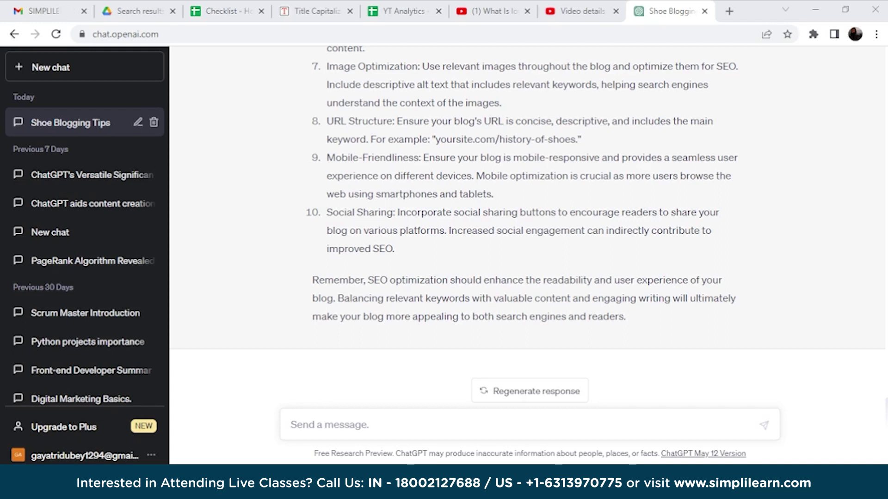
- Send the message 'Optimise the above blog for keyword history of shoes'
left_click(486, 428)
type("Optimis")
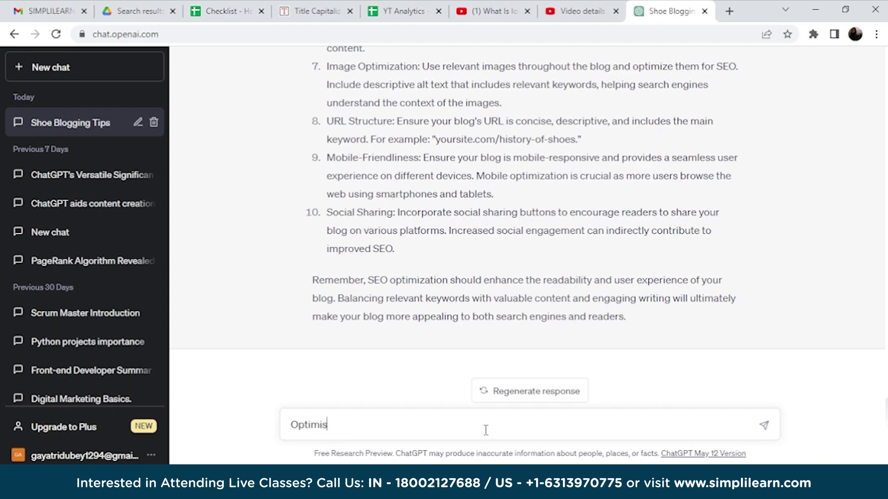
type("e the above b")
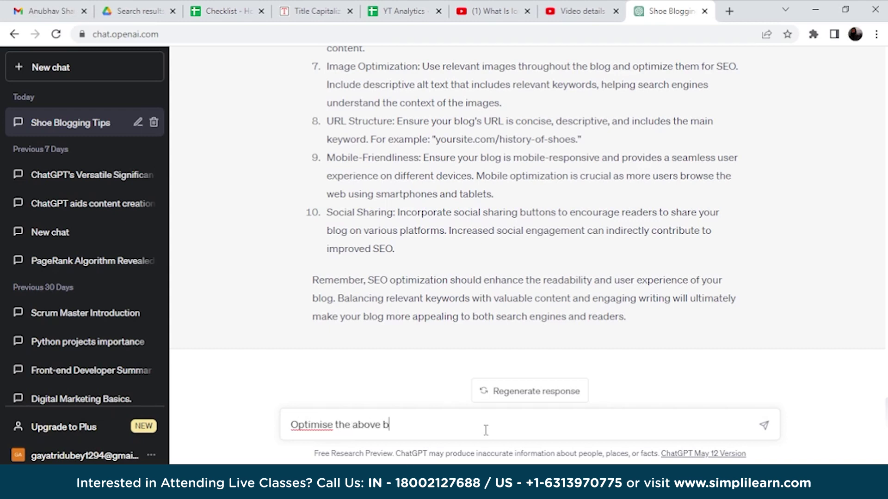
type("log for keyword histor")
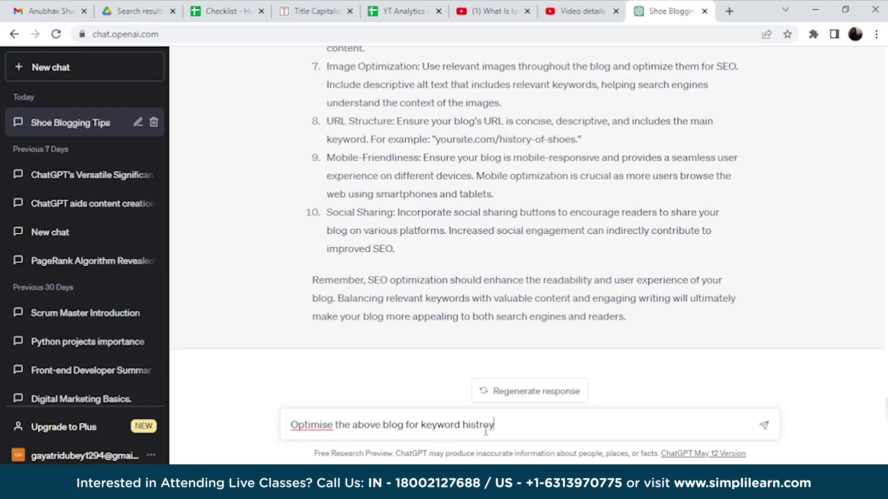
key("BackSpace")
type("ry of shoes")
key("Return")
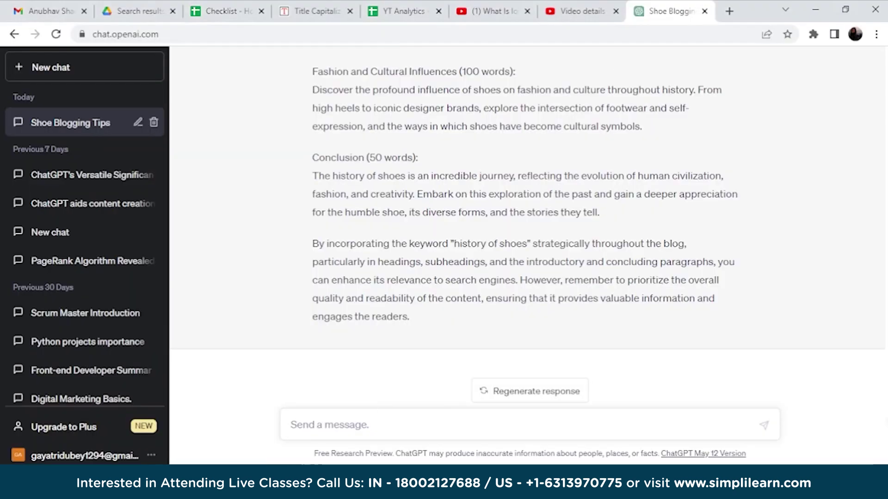
- Send 'Write SEO Optimized meta title meta description and suggest meta tags for this blog'
type("Write SEO")
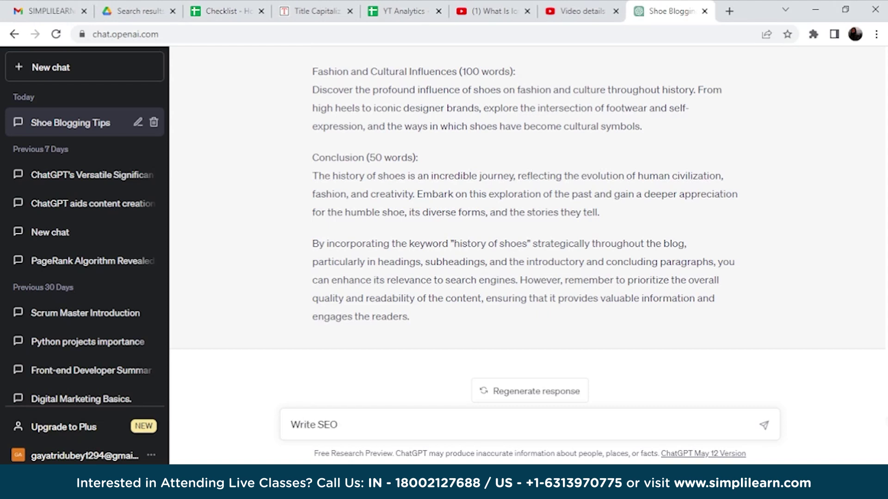
type(" Optimized")
key("BackSpace")
key("BackSpace")
key("BackSpace")
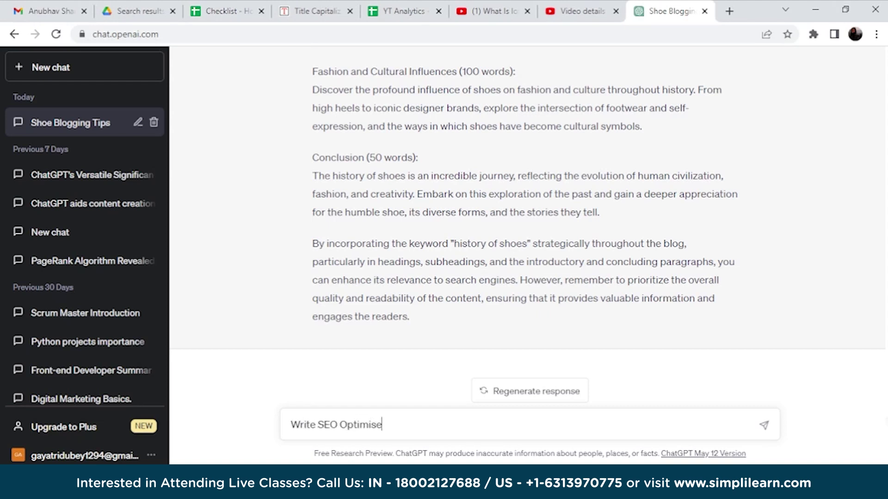
type("zed meta title")
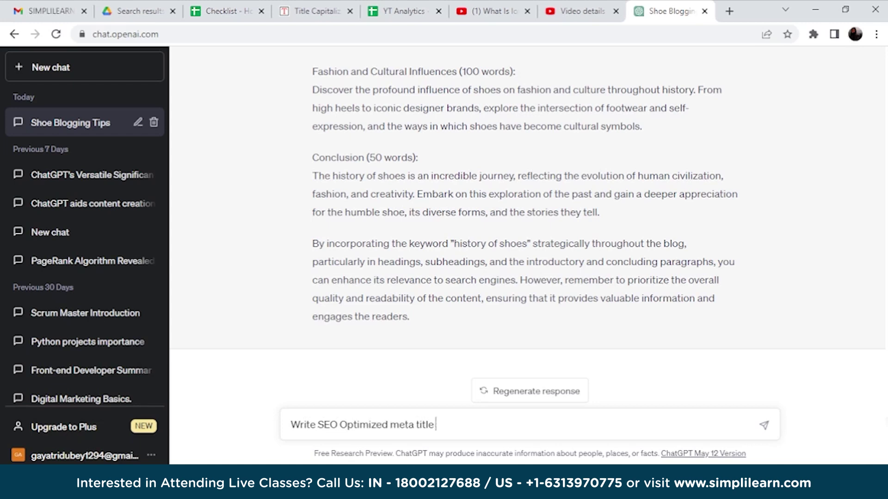
type(" meta des")
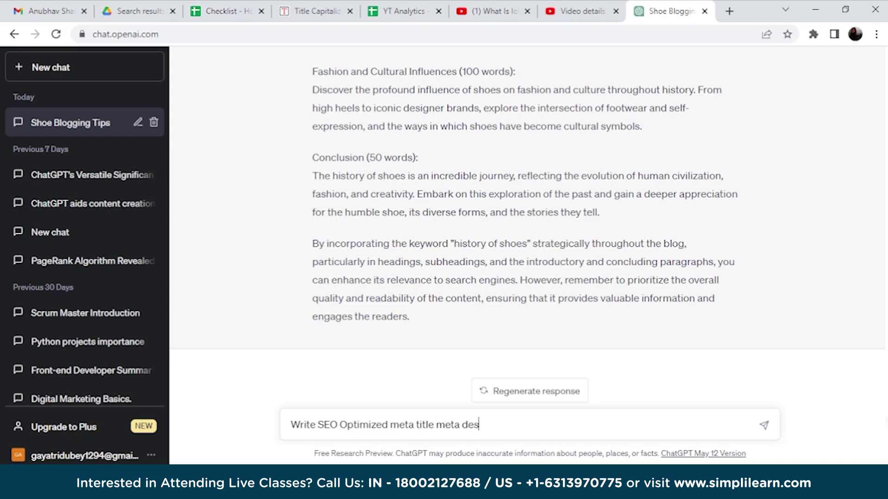
type("cription and ")
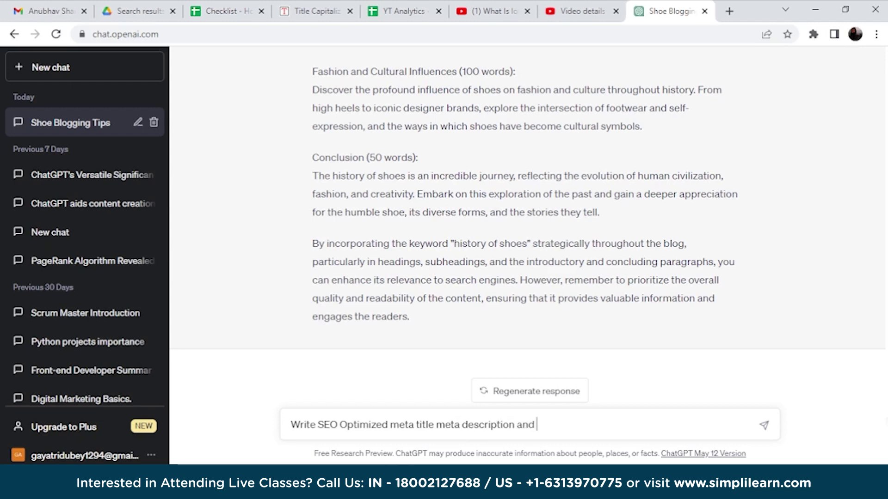
type("suggest me")
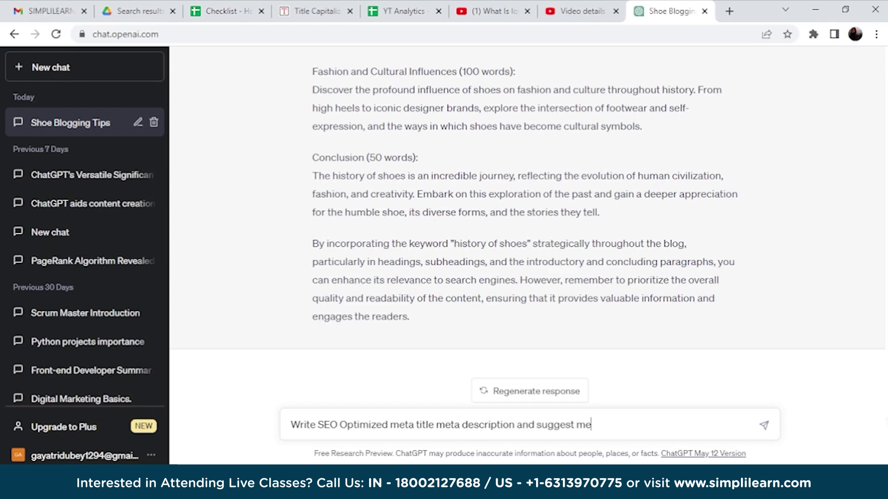
type("ta tags ")
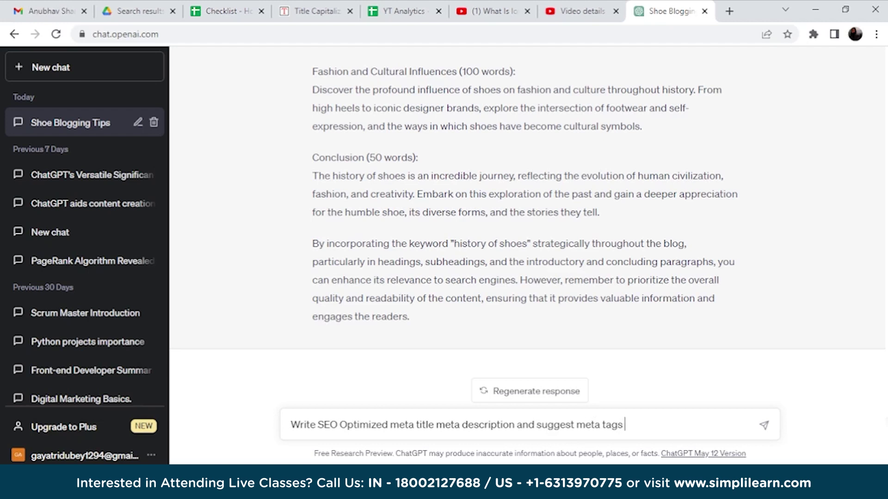
type("for this blog")
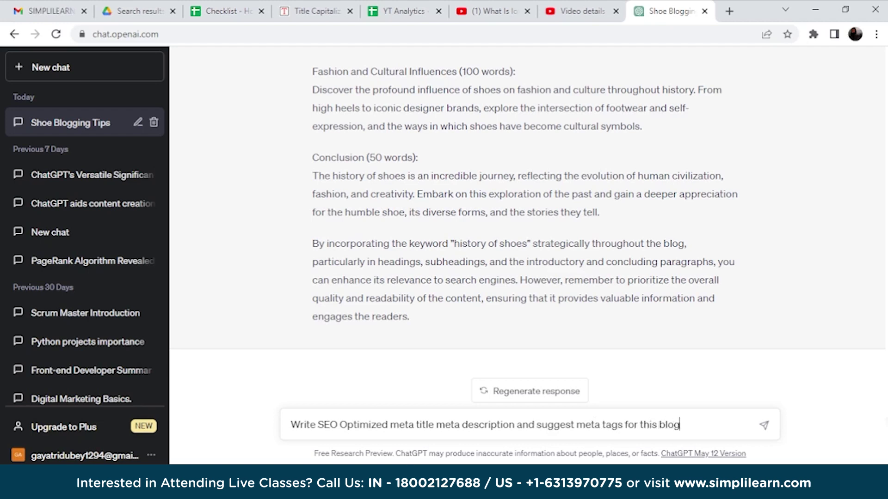
key("Return")
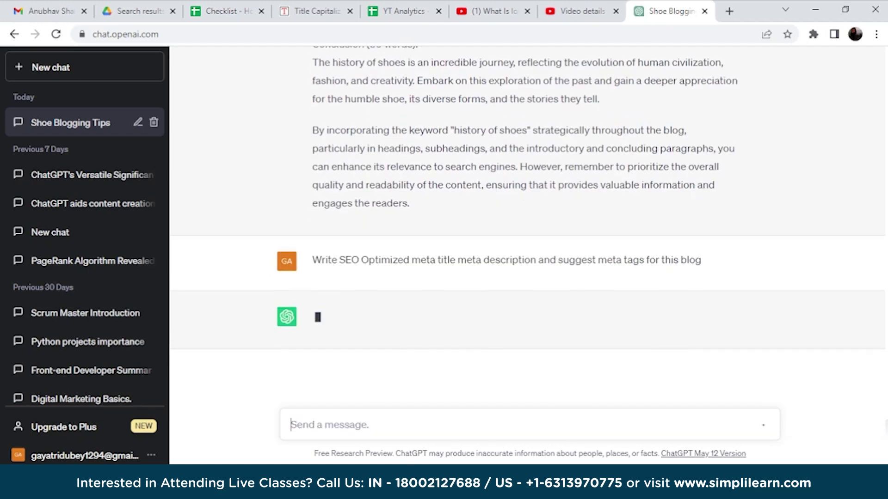